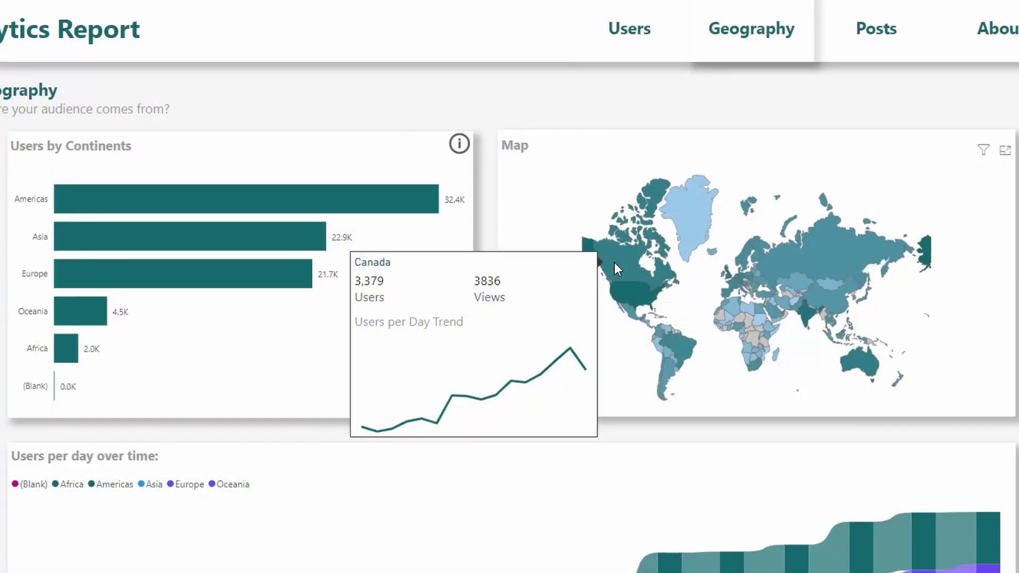
# Multi-select Canada, the United States and Mexico on the filled map to compare their users
pyautogui.click(614, 262)
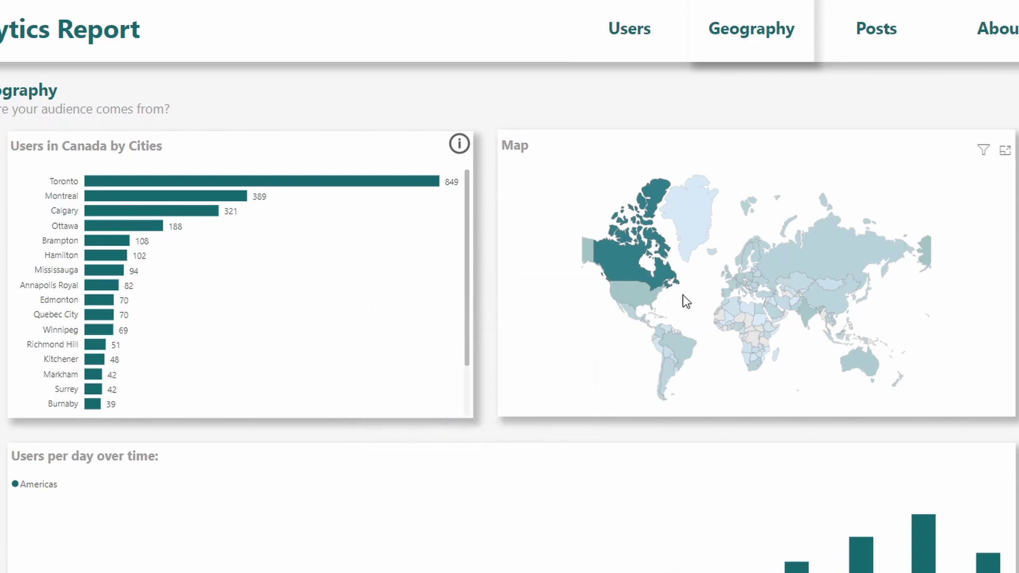
pyautogui.keyDown('ctrl'); pyautogui.click(628, 293); pyautogui.keyUp('ctrl')
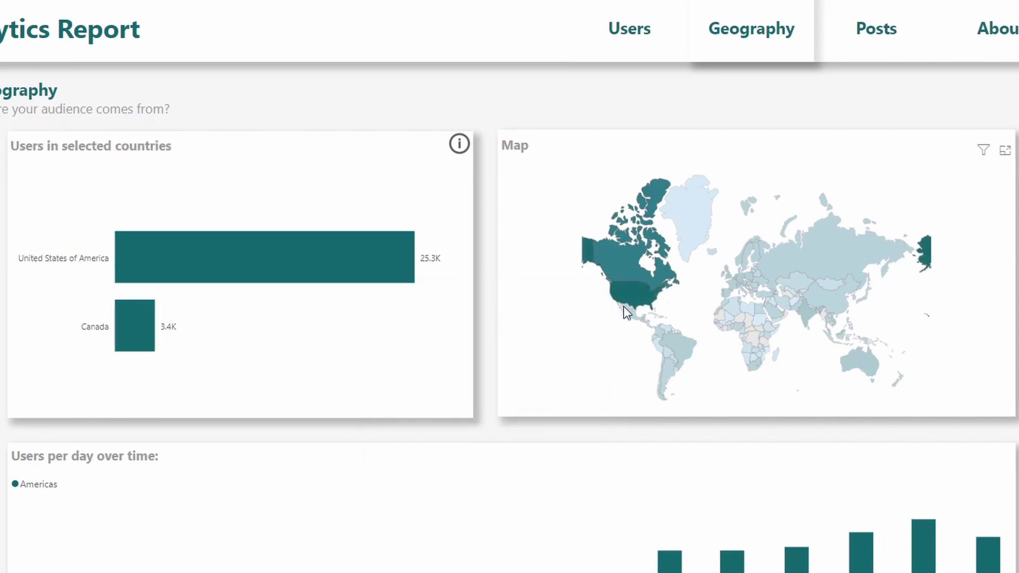
pyautogui.keyDown('ctrl'); pyautogui.click(625, 308); pyautogui.keyUp('ctrl')
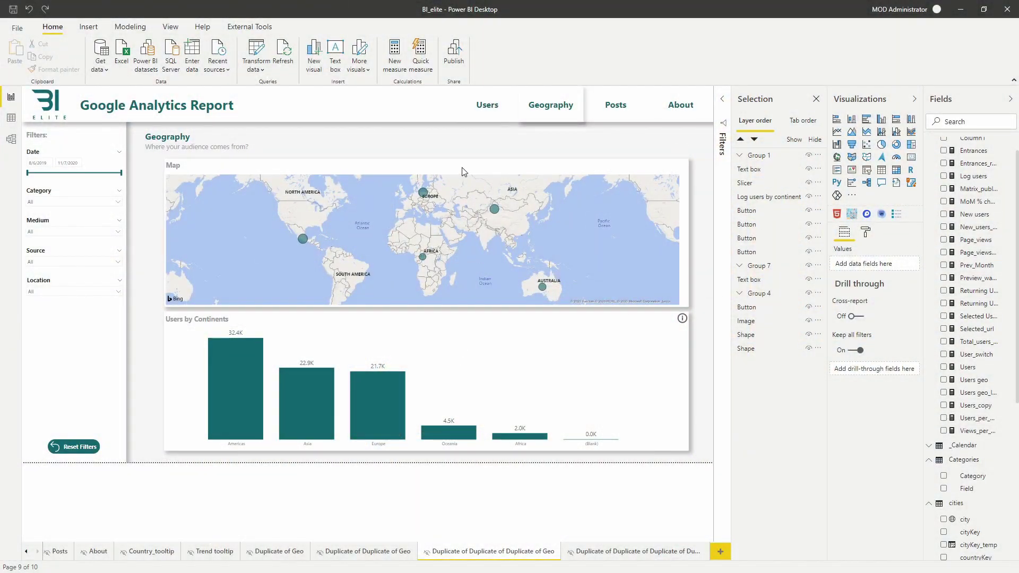
# Enable drill-down on the map and drill into Europe, leaving 21.7K users in the bars
pyautogui.click(597, 172)
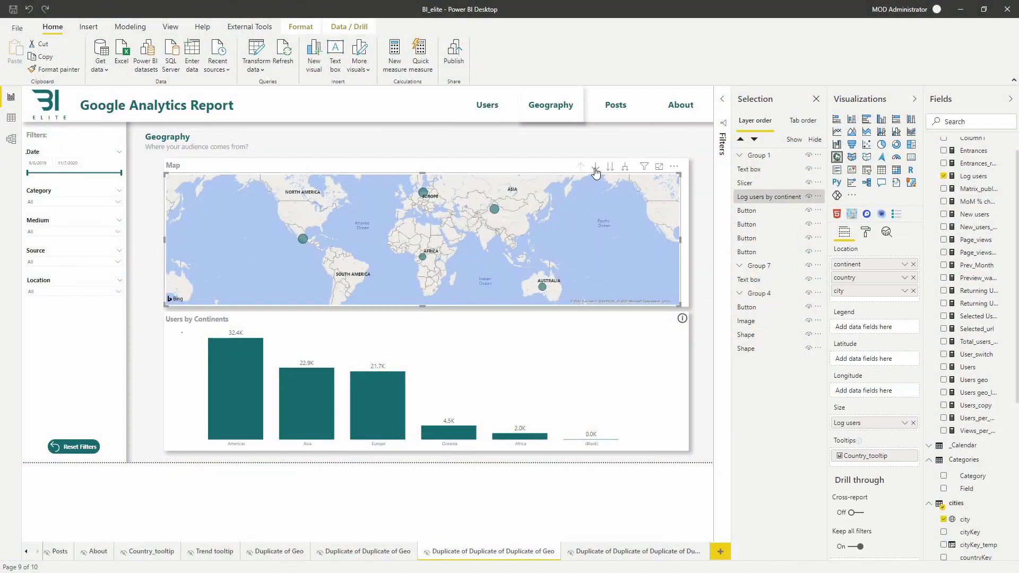
pyautogui.click(596, 168)
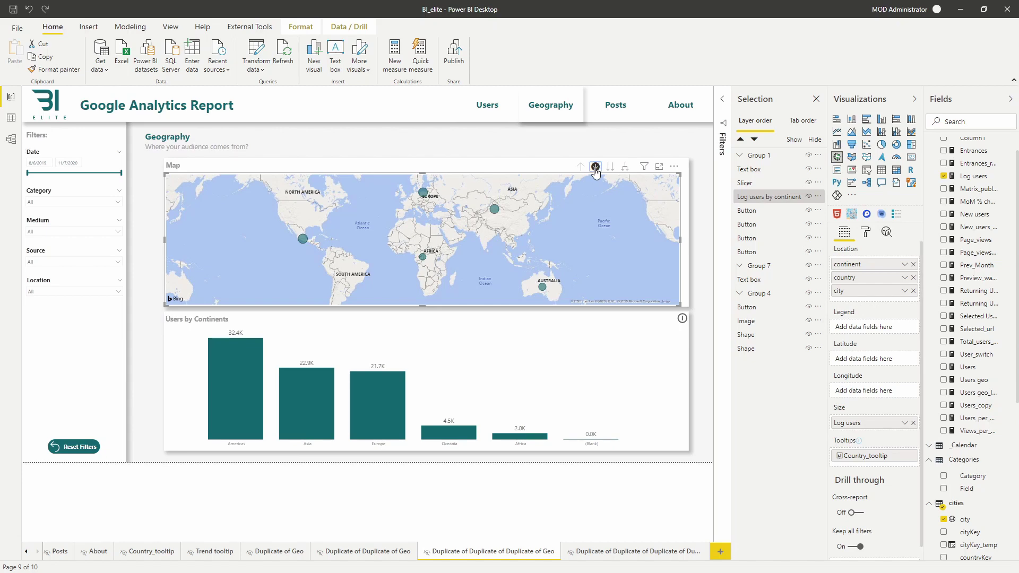
pyautogui.click(423, 193)
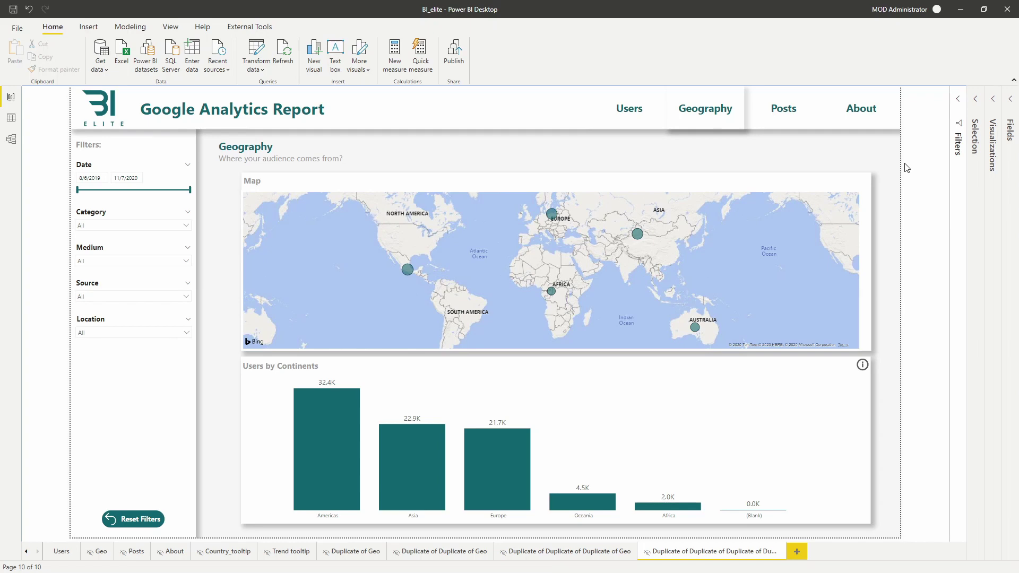
# On the last page, drill the map from Europe into Poland to chart Poland's users by city
pyautogui.click(668, 192)
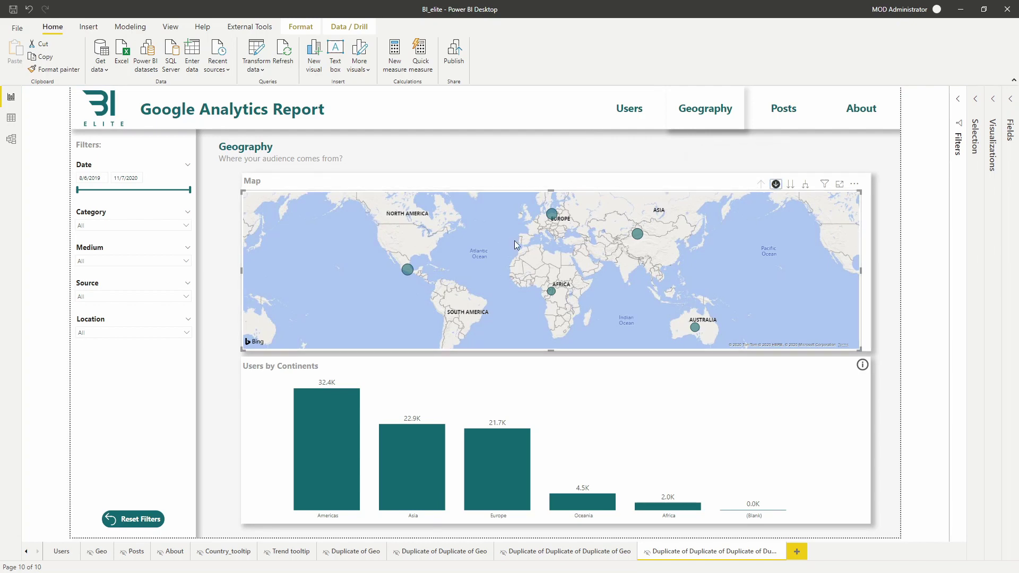
pyautogui.click(552, 215)
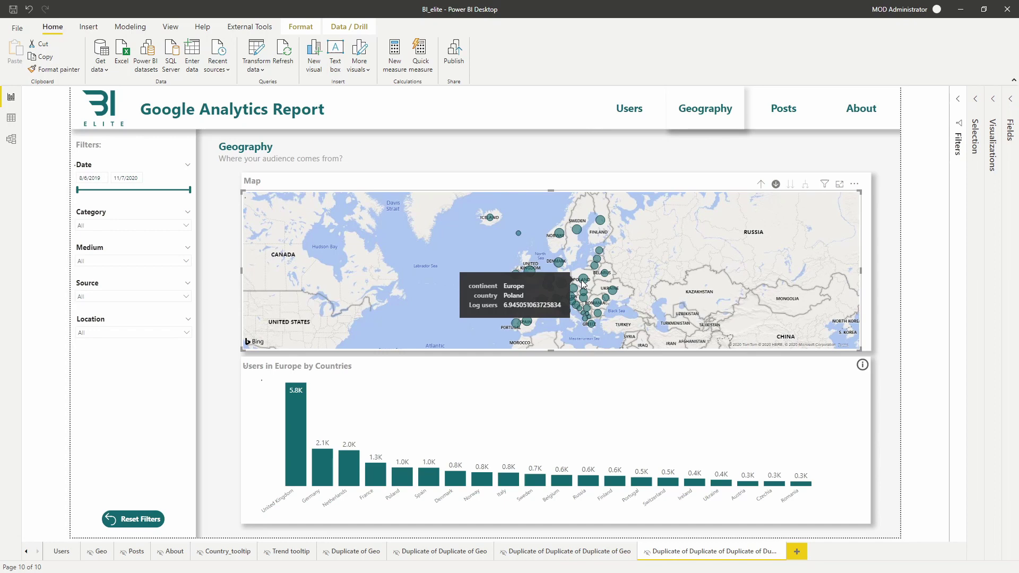
pyautogui.click(583, 283)
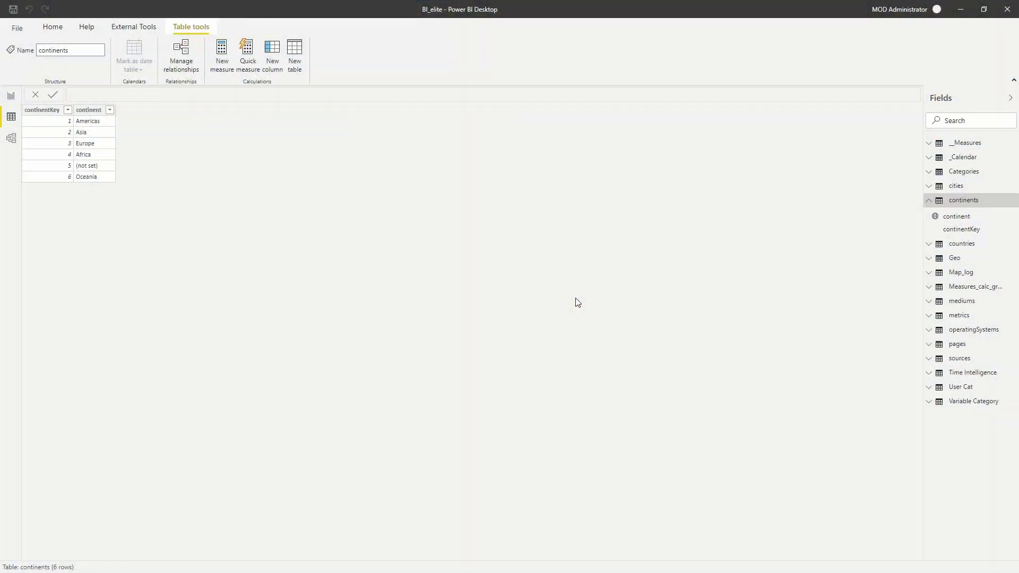
# Show the countries and cities table data and the cityKey_temp formula cities[cityKey]+1e6
pyautogui.click(977, 247)
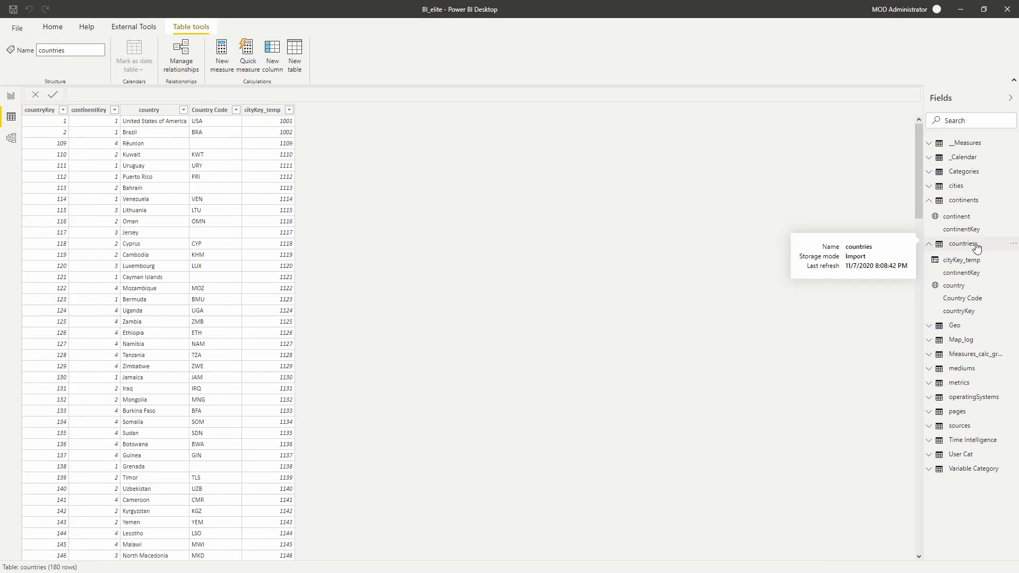
pyautogui.click(962, 186)
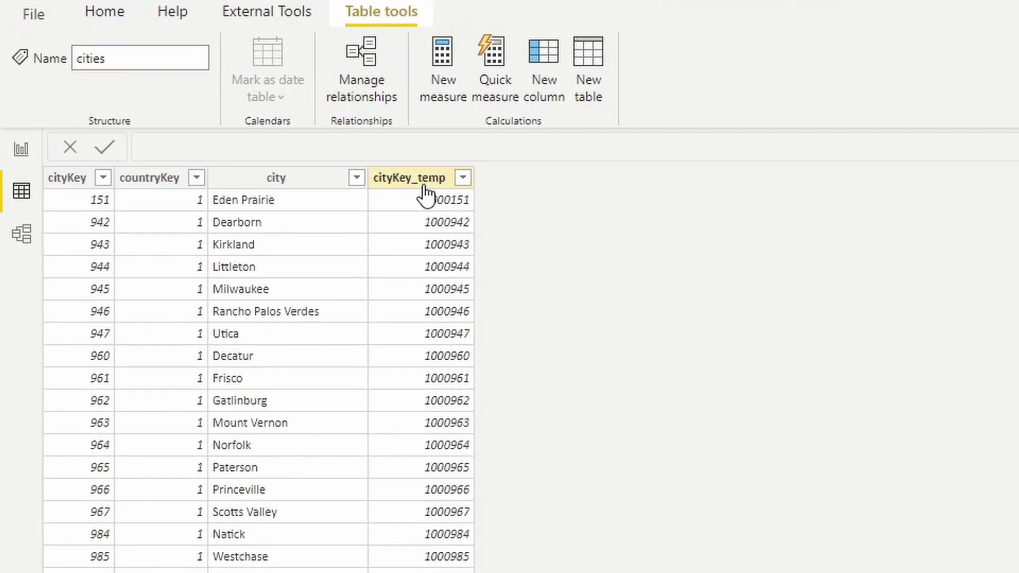
pyautogui.click(423, 192)
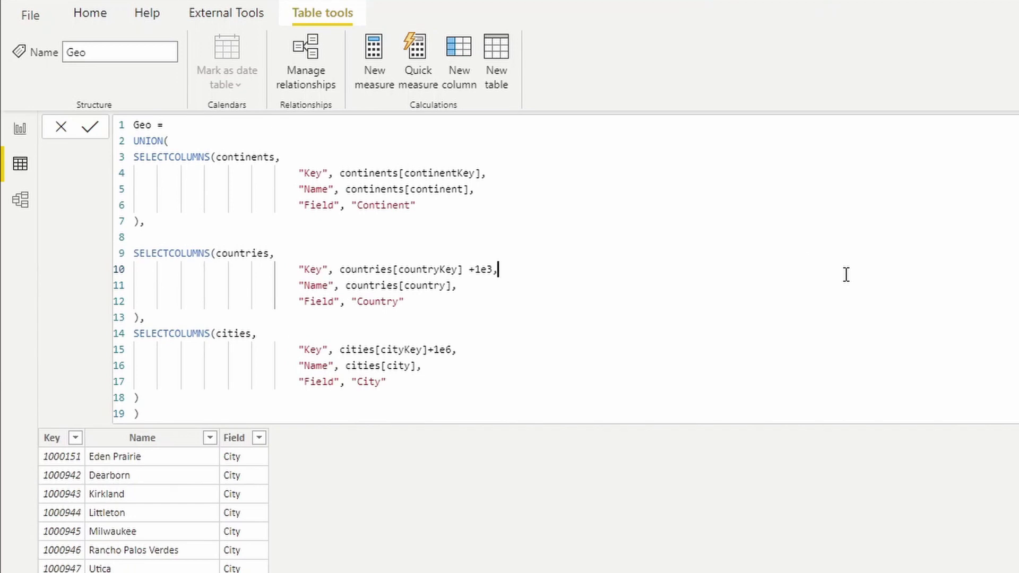
# Point out the countries +1e3 key offset and inspect the Geo Field column's sort and filter options
pyautogui.click(846, 275)
pyautogui.click(258, 438)
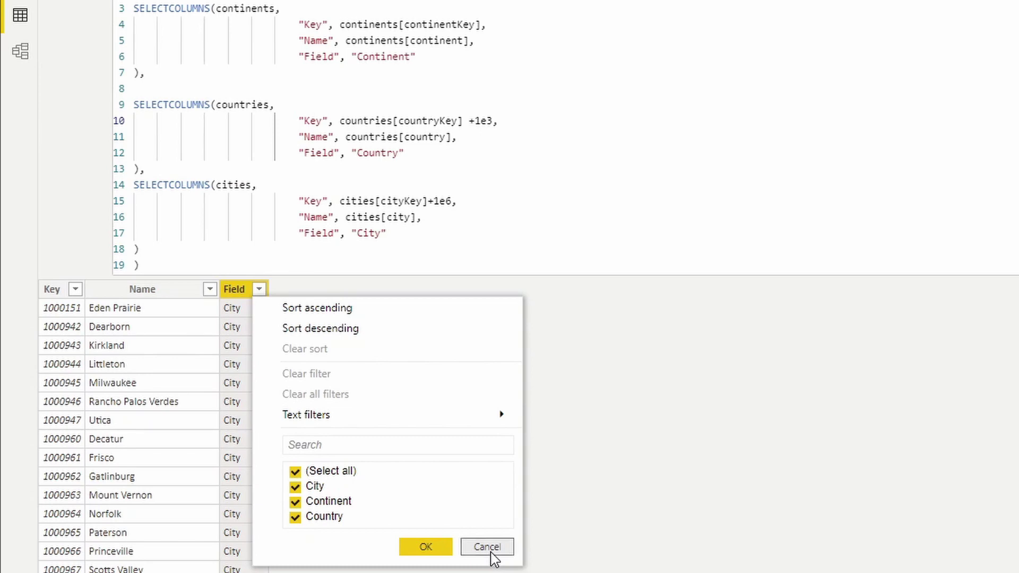
pyautogui.click(487, 548)
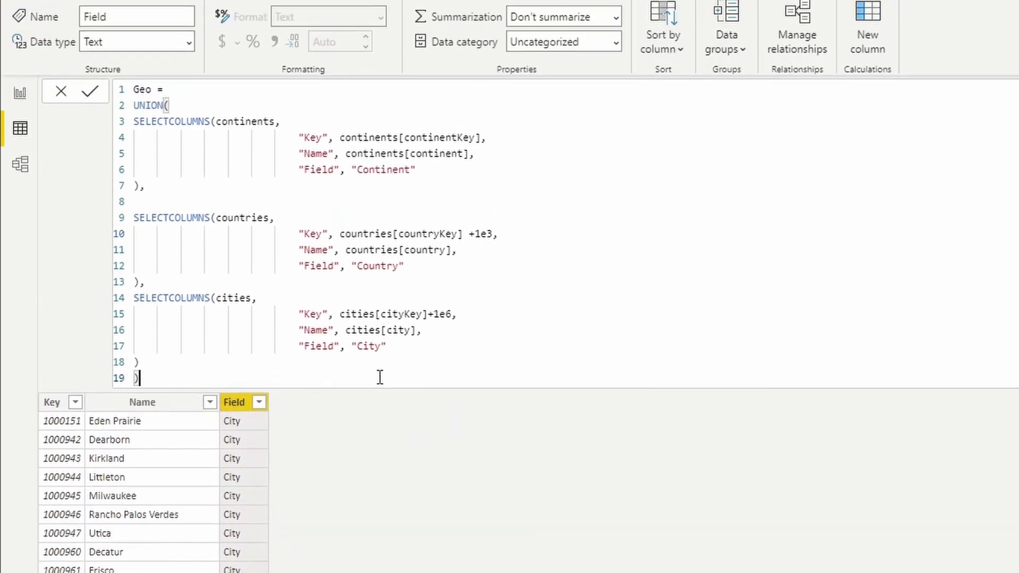
# Highlight the whole UNION expression, then the continents SELECTCOLUMNS block of the Geo formula
pyautogui.moveTo(380, 378); pyautogui.dragTo(129, 100)
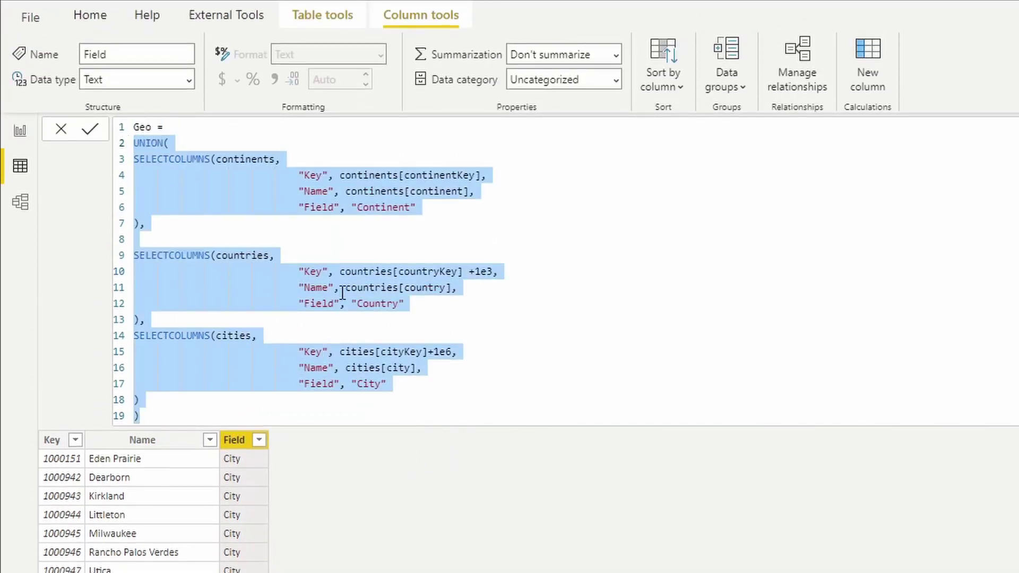
pyautogui.click(293, 207)
pyautogui.click(138, 224)
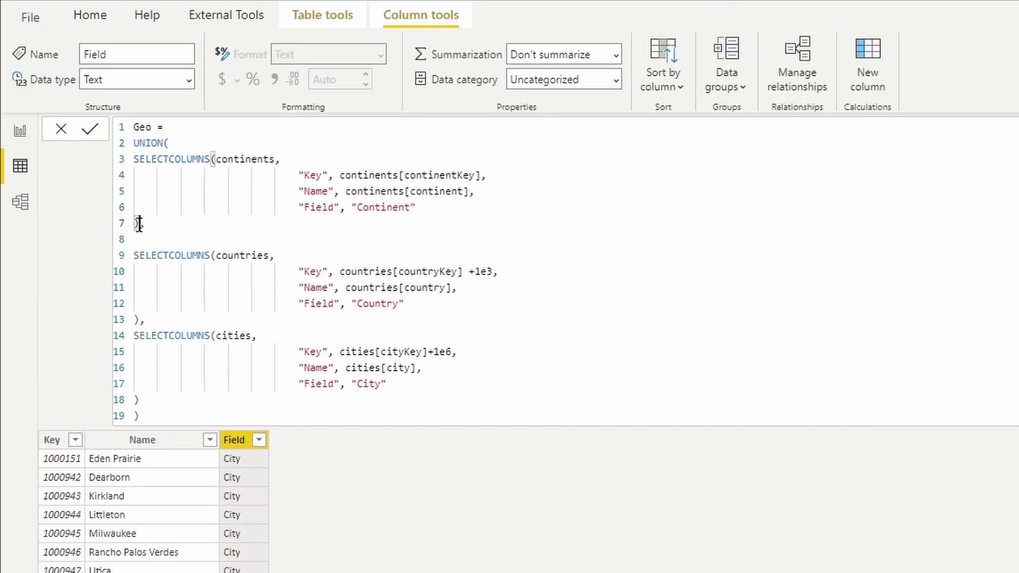
pyautogui.moveTo(139, 224); pyautogui.dragTo(114, 161)
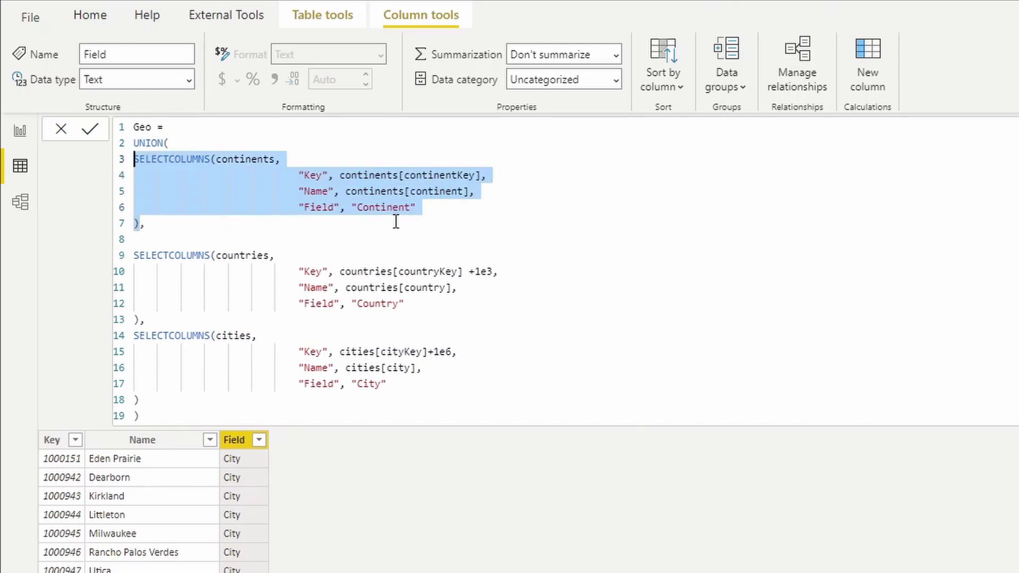
pyautogui.click(422, 191)
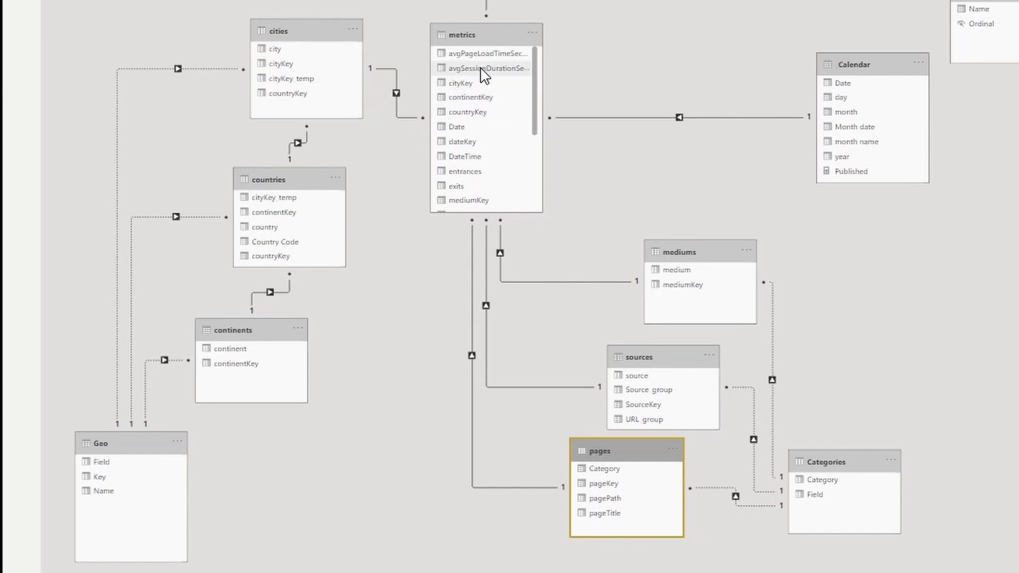
# Move the Geo table up and place the continents table to its right in the diagram
pyautogui.moveTo(92, 444); pyautogui.dragTo(93, 355)
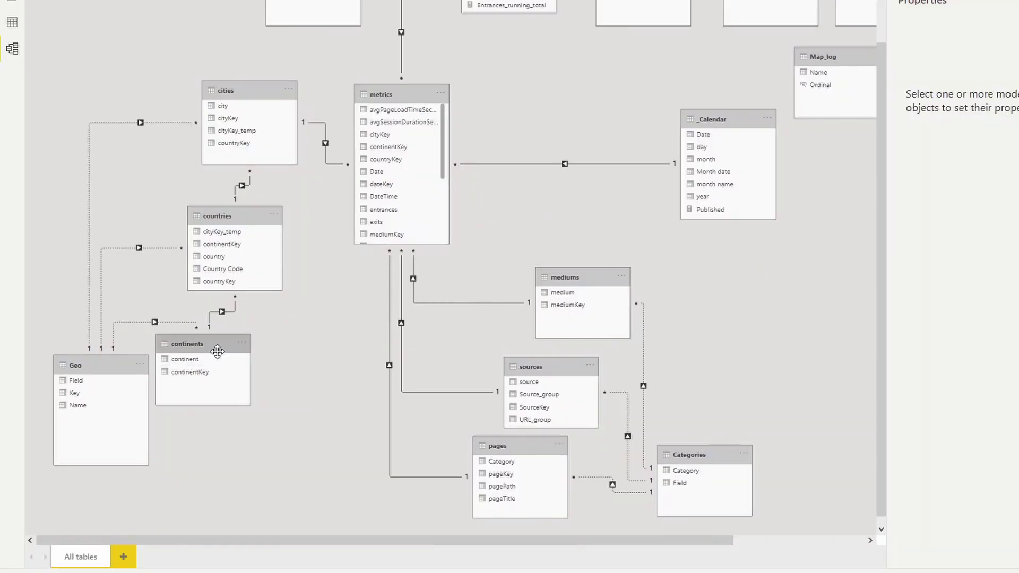
pyautogui.moveTo(265, 333); pyautogui.dragTo(355, 342)
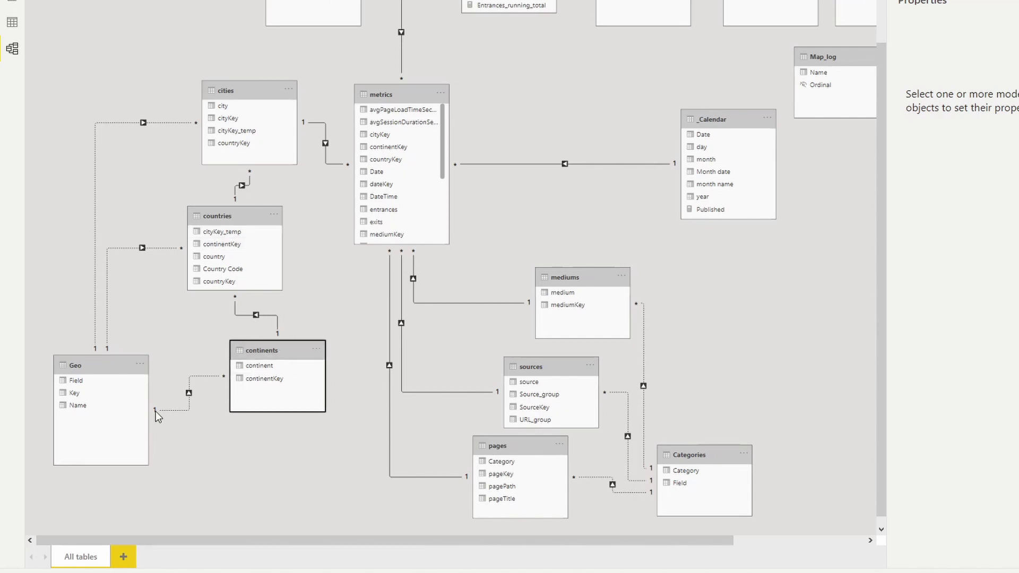
# Inspect the inactive Geo–continents relationship properties without changes, then open the Geo–cities relationship details
pyautogui.rightClick(191, 393)
pyautogui.click(232, 422)
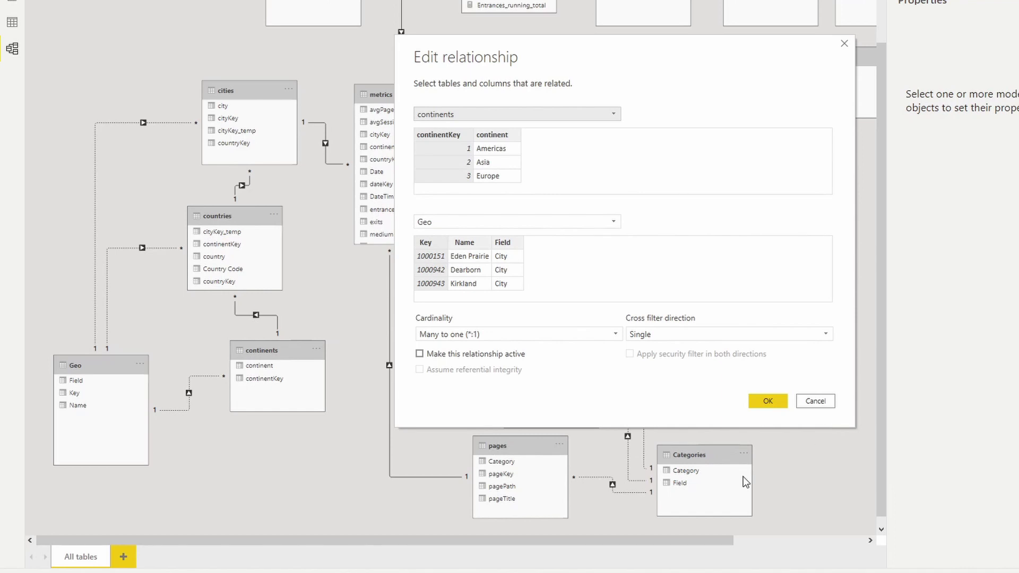
pyautogui.click(816, 400)
pyautogui.doubleClick(242, 185)
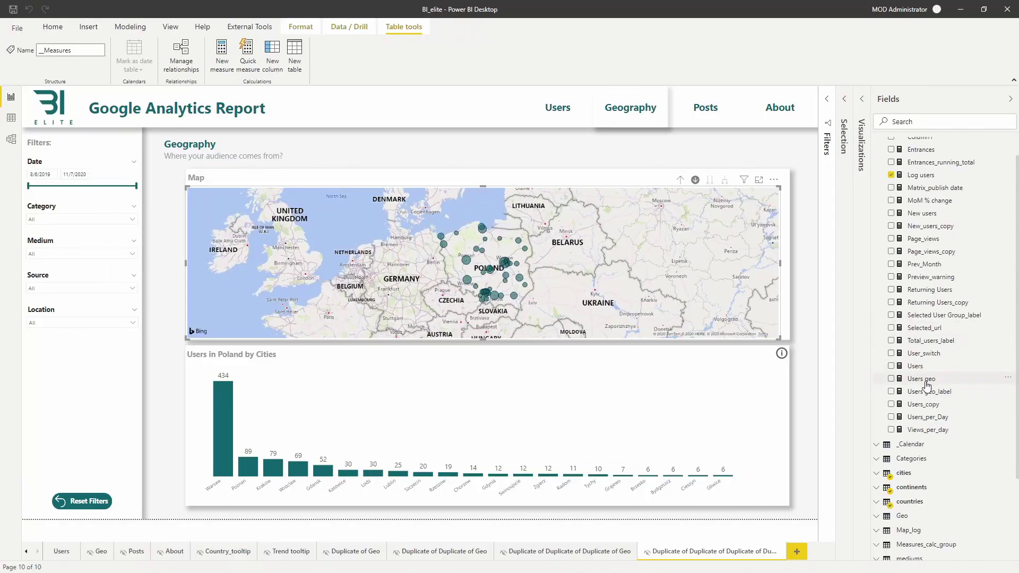
# View the Users SUM formula and the Users geo SWITCH formula in the formula bar
pyautogui.click(925, 380)
pyautogui.click(928, 367)
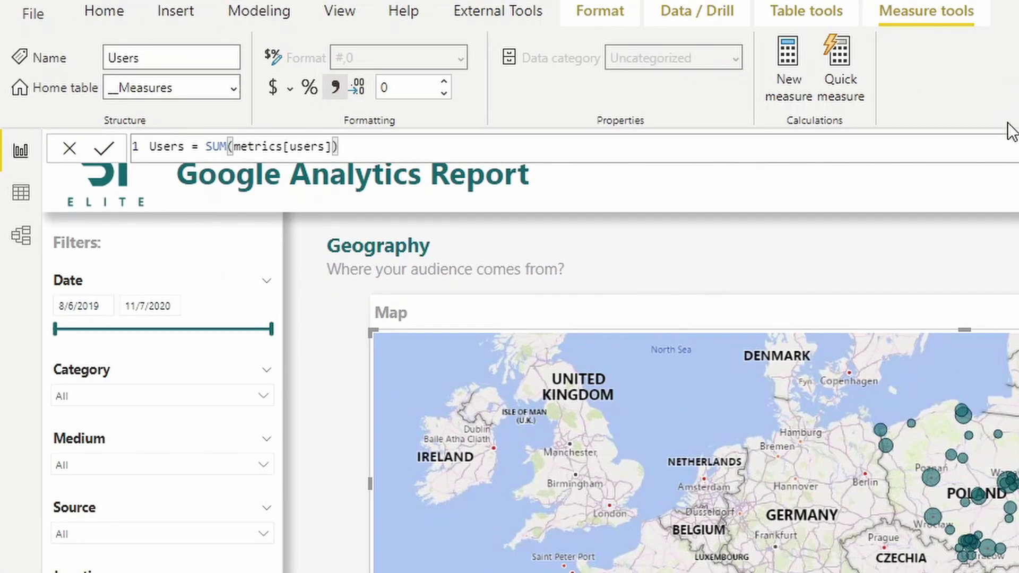
pyautogui.scroll(3, 1015, 145)
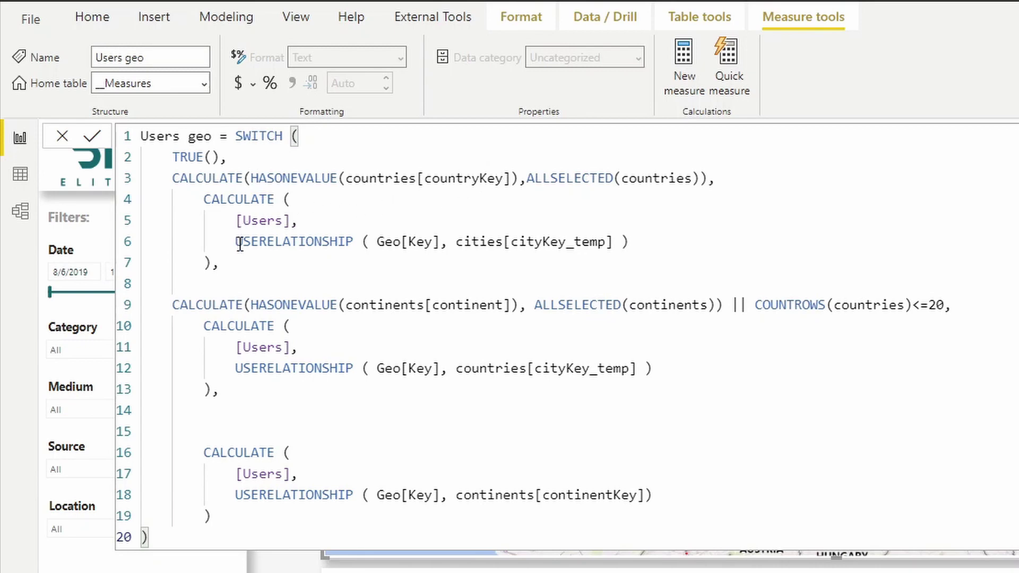
# Highlight the cities USERELATIONSHIP call on line 6 and the continents arguments on line 18
pyautogui.moveTo(237, 242); pyautogui.dragTo(529, 242)
pyautogui.hotkey('shift', 'Up')
pyautogui.moveTo(612, 247); pyautogui.dragTo(636, 247)
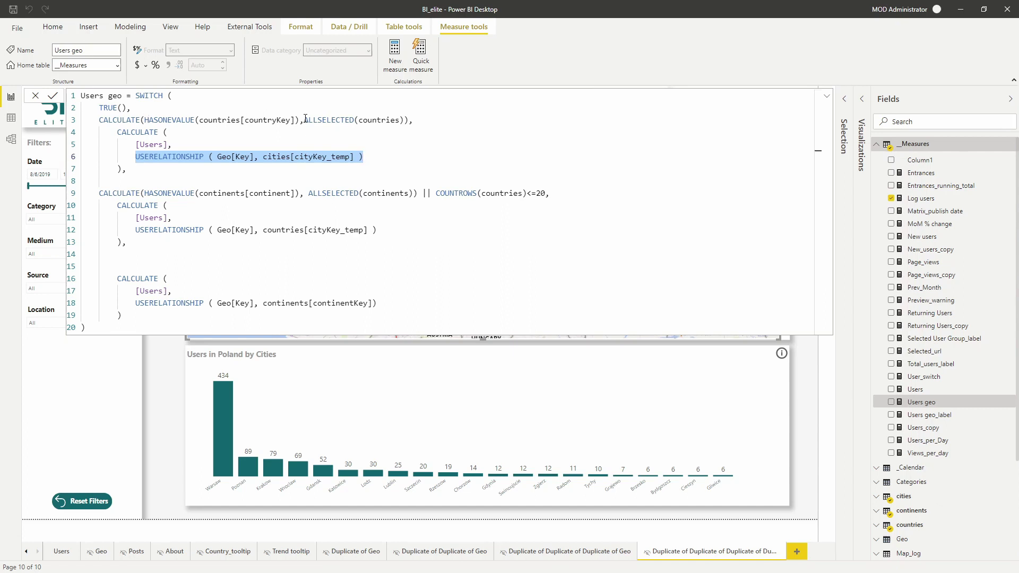
pyautogui.click(383, 157)
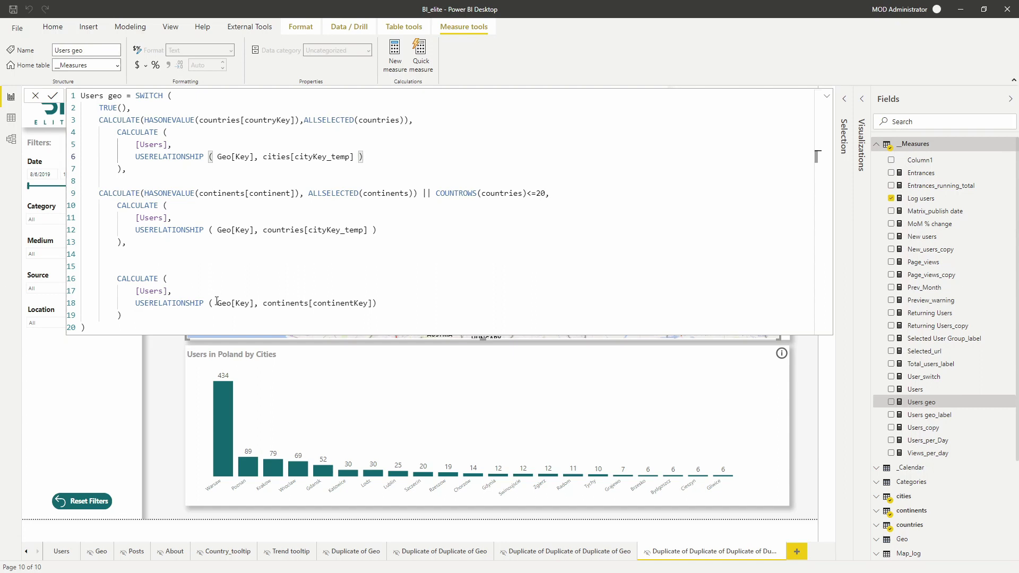
pyautogui.moveTo(217, 301); pyautogui.dragTo(379, 301)
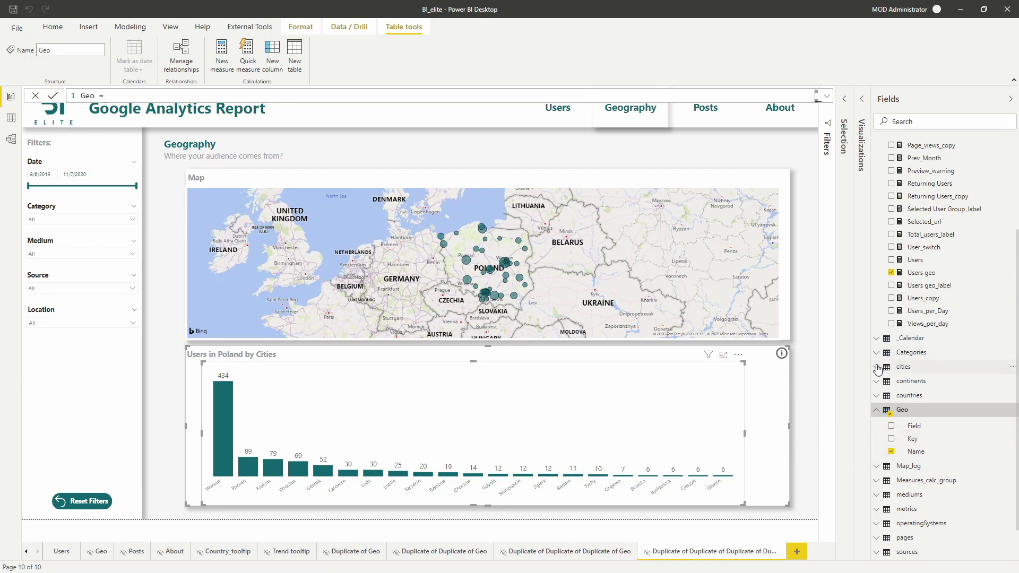
# Swap the chart value to plain Users, flattening every Poland city bar to 1,038
pyautogui.scroll(1, 909, 277)
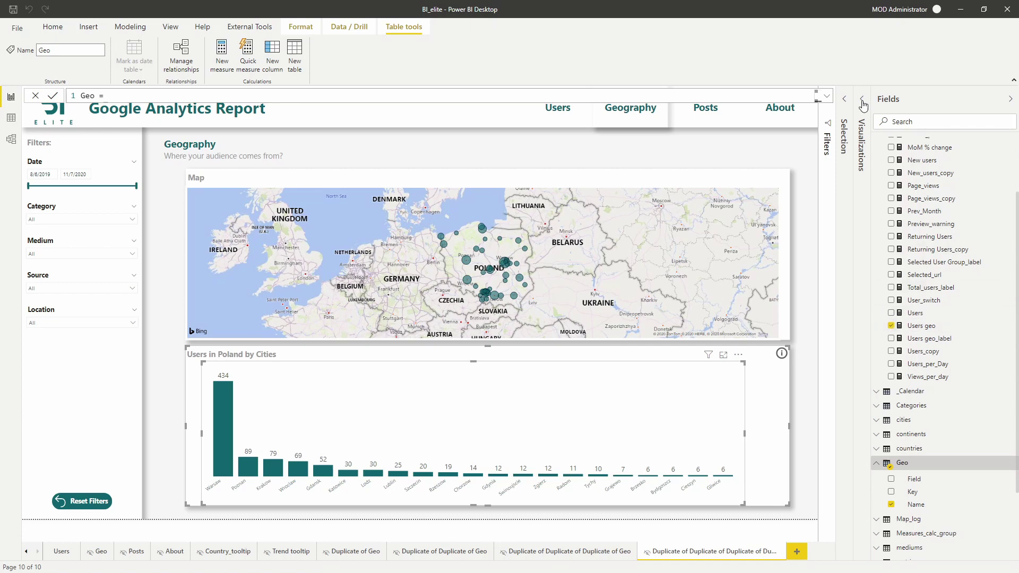
pyautogui.press('Escape')
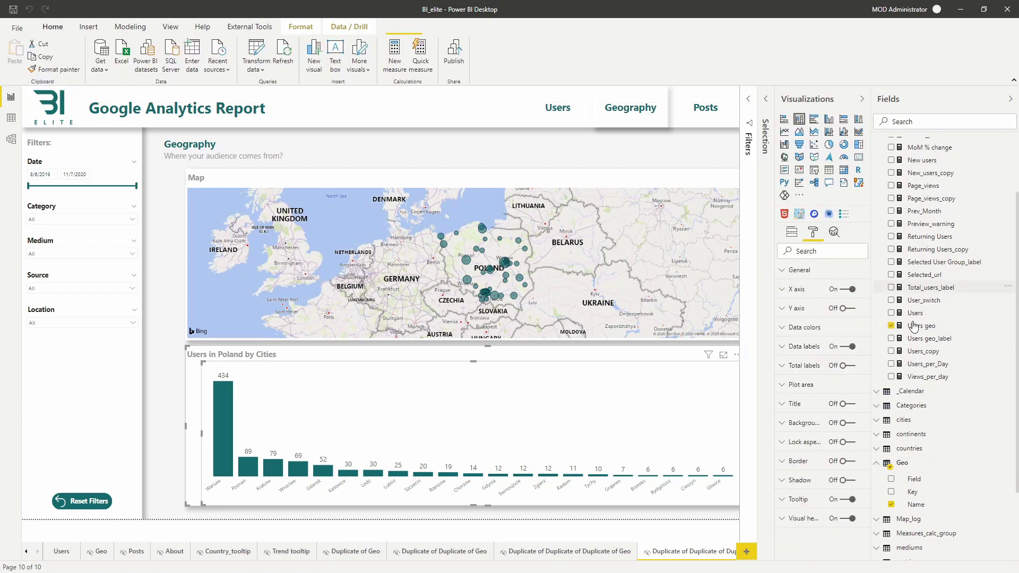
pyautogui.click(794, 230)
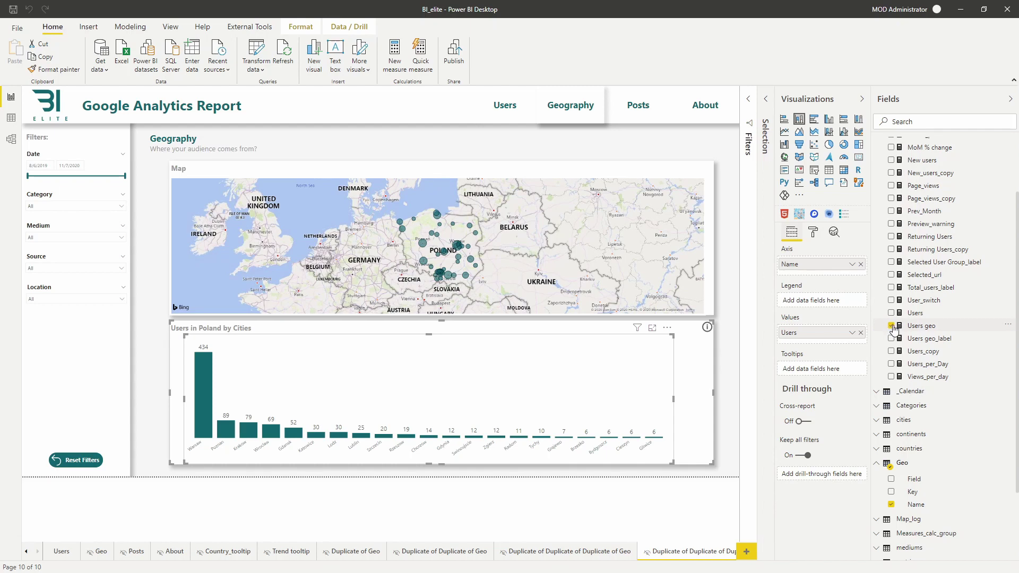
pyautogui.click(891, 313)
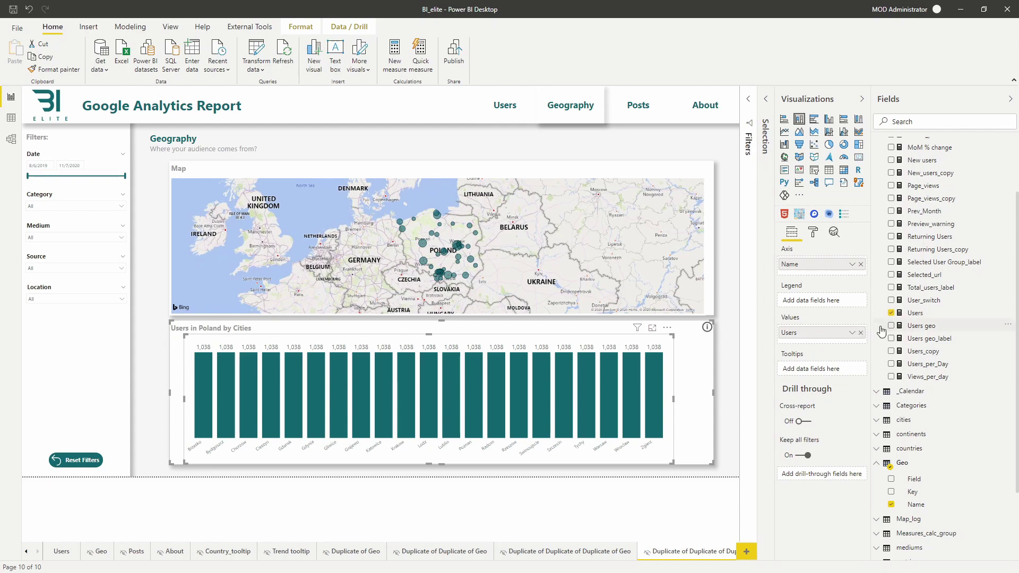
# Replace Users with Users geo as the chart value and open its SWITCH formula
pyautogui.click(891, 313)
pyautogui.click(891, 325)
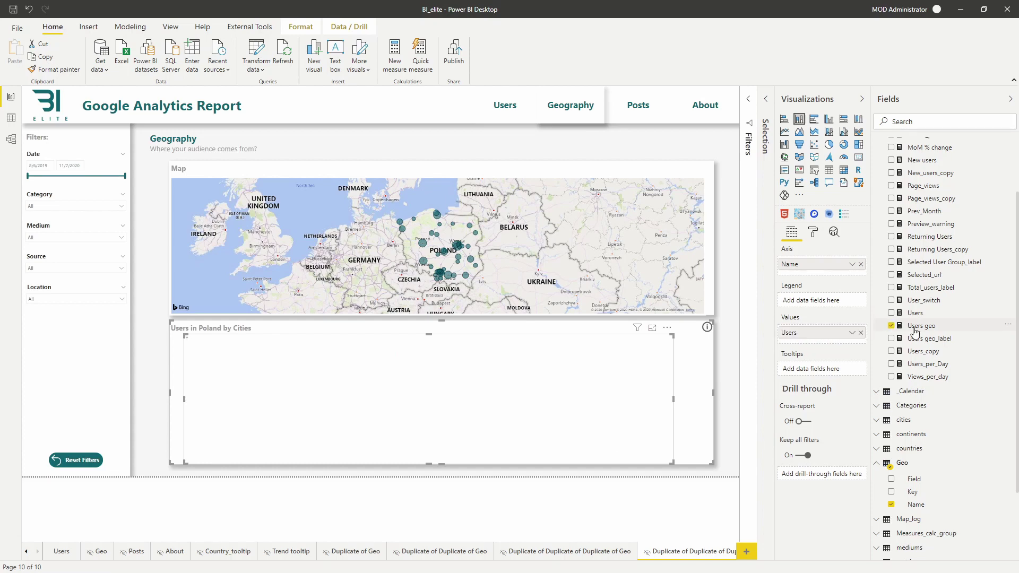
pyautogui.click(950, 326)
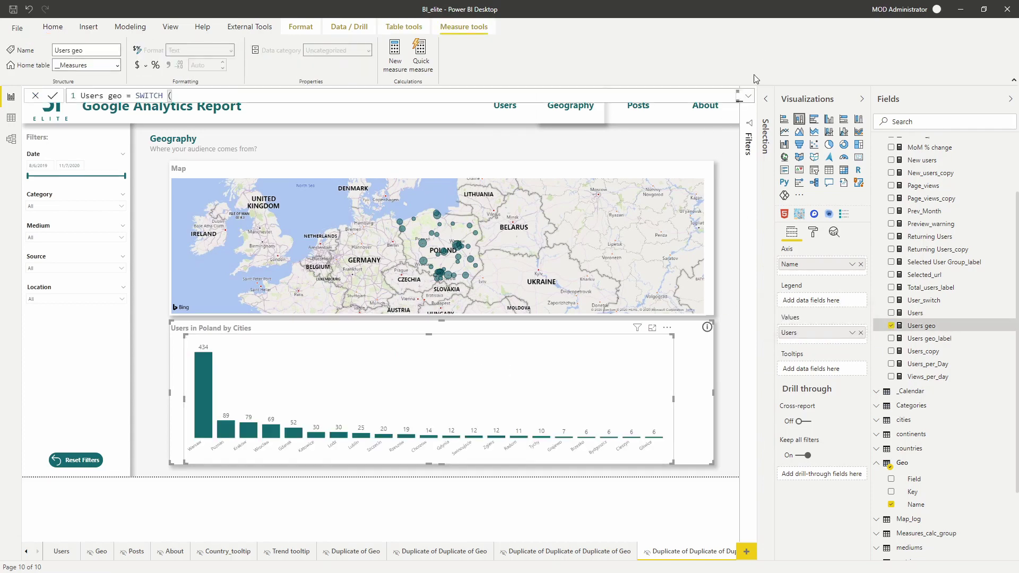
# Expand the formula bar to show the full 20-line Users geo measure with its three USERELATIONSHIP branches
pyautogui.click(749, 99)
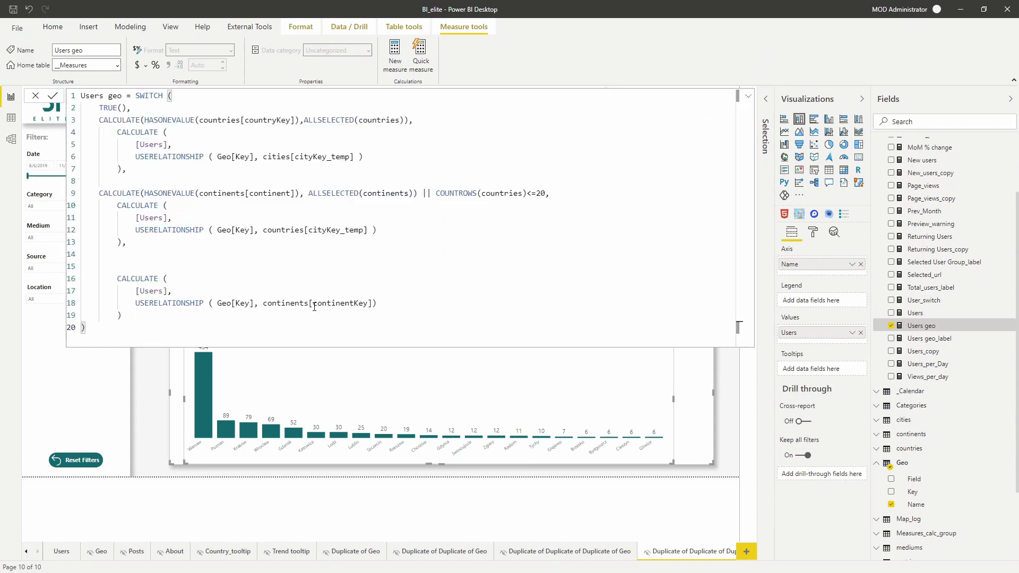